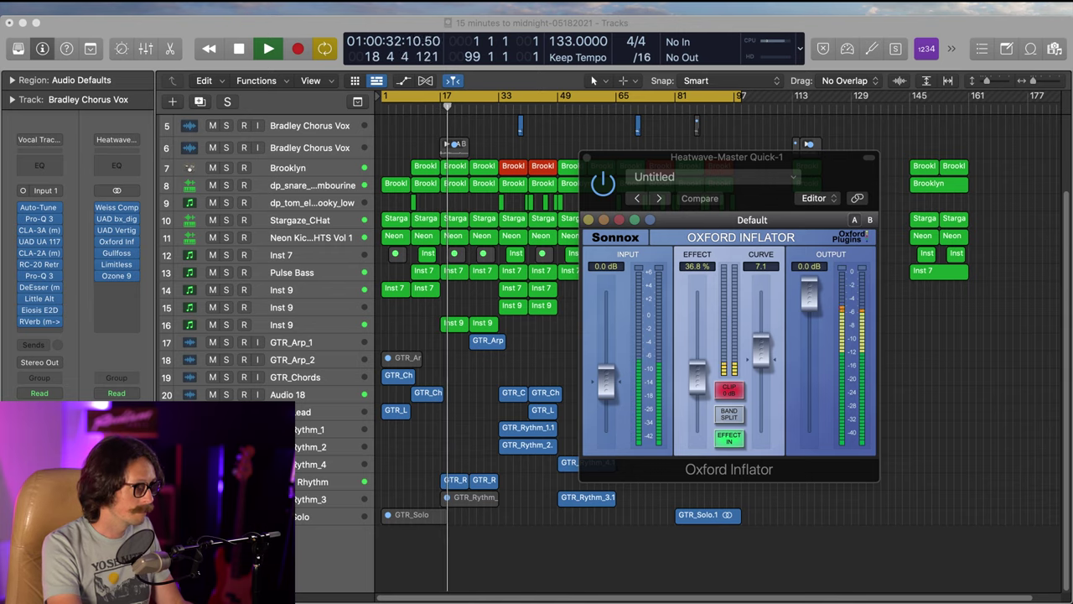
Step: Stop playback and move the Oxford Inflator window over the left part of the arrangement
key("space")
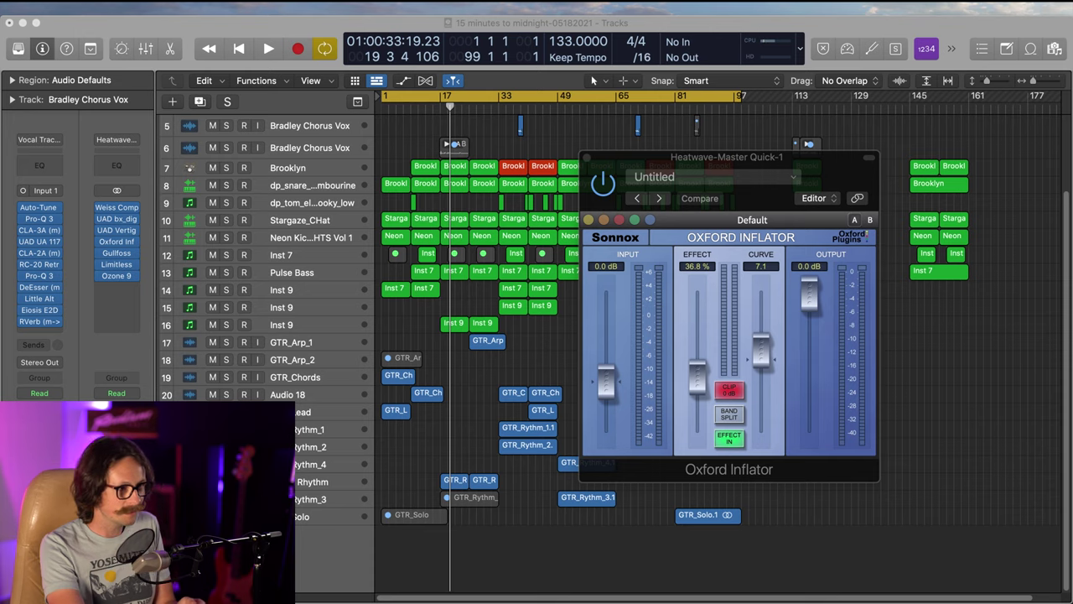
left_click_drag(720, 172, 452, 124)
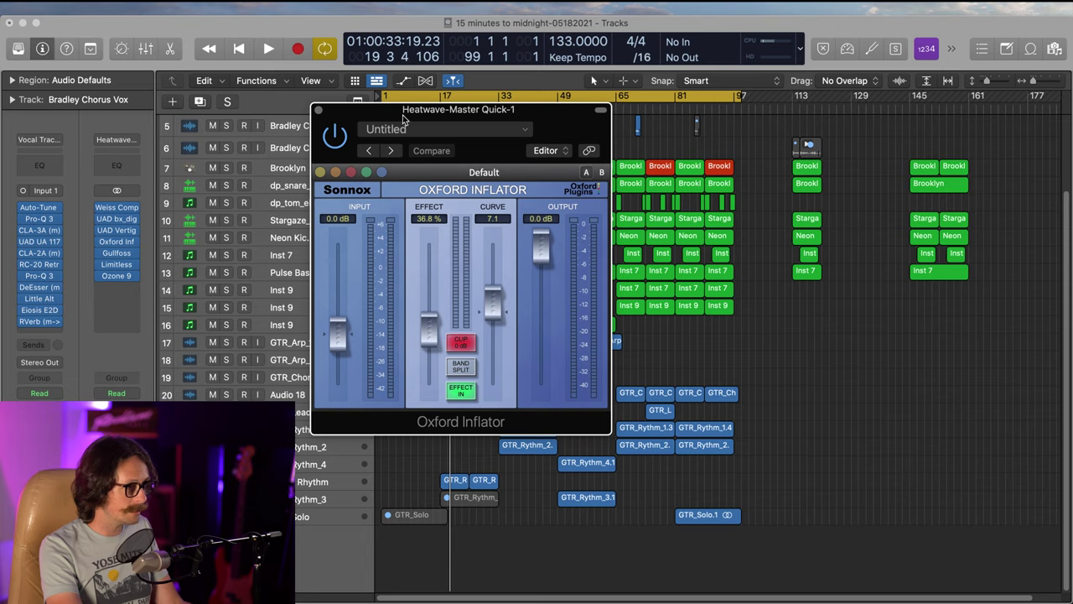
left_click_drag(392, 112, 685, 145)
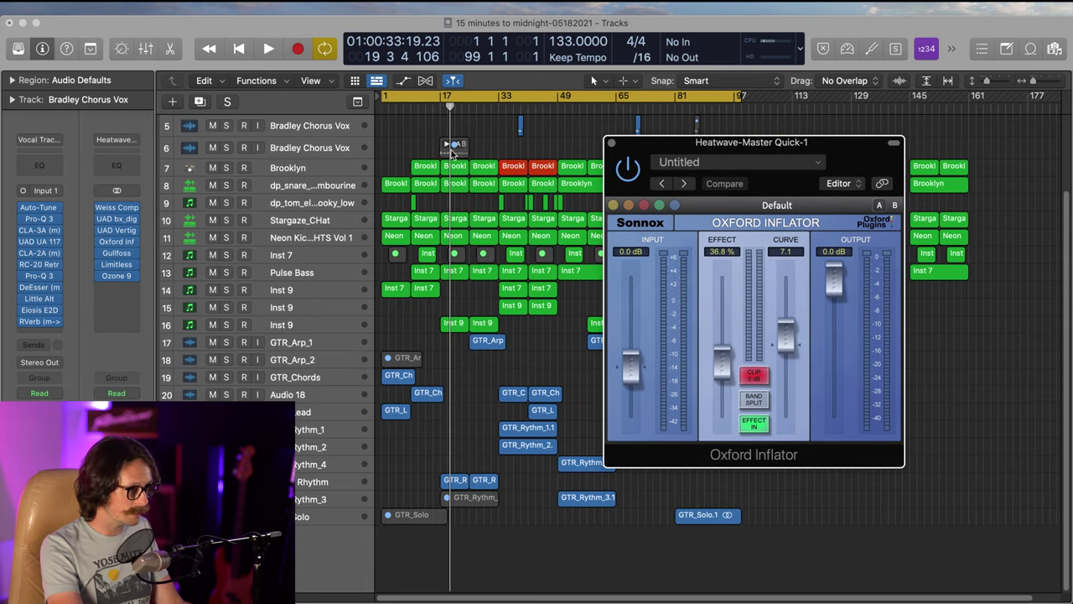
left_click_drag(744, 148, 483, 121)
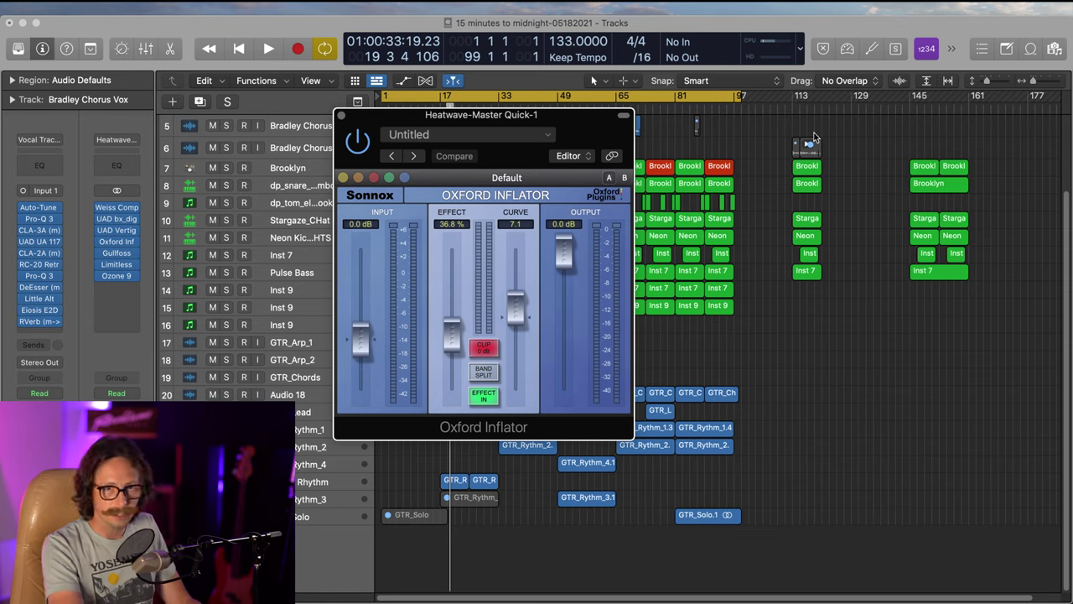
Step: Play the song from the start and compare the mix with the Oxford Inflator bypassed and active
key("space")
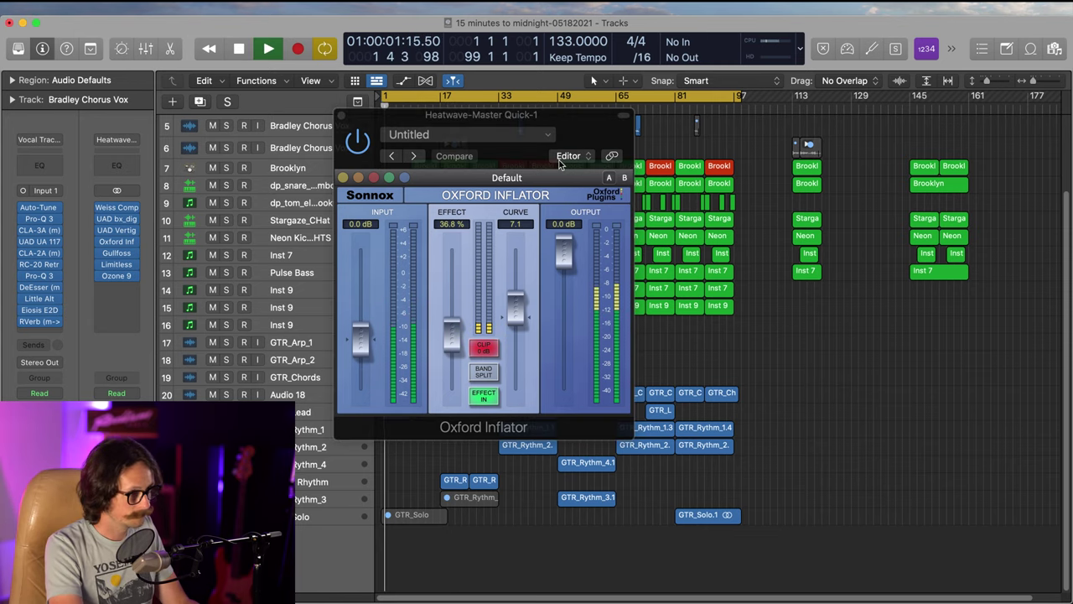
left_click(360, 143)
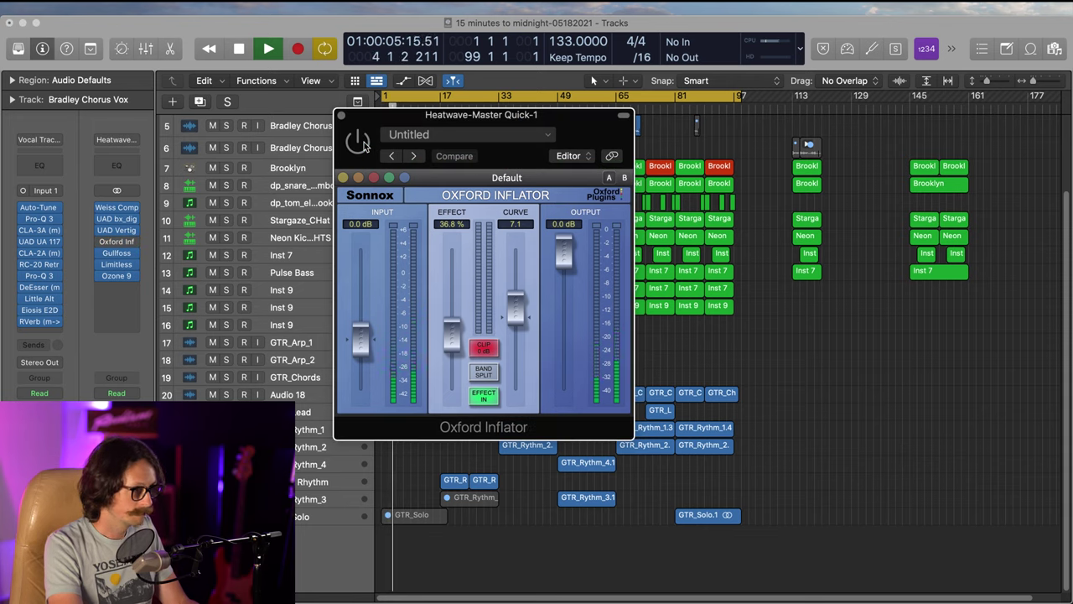
left_click(359, 141)
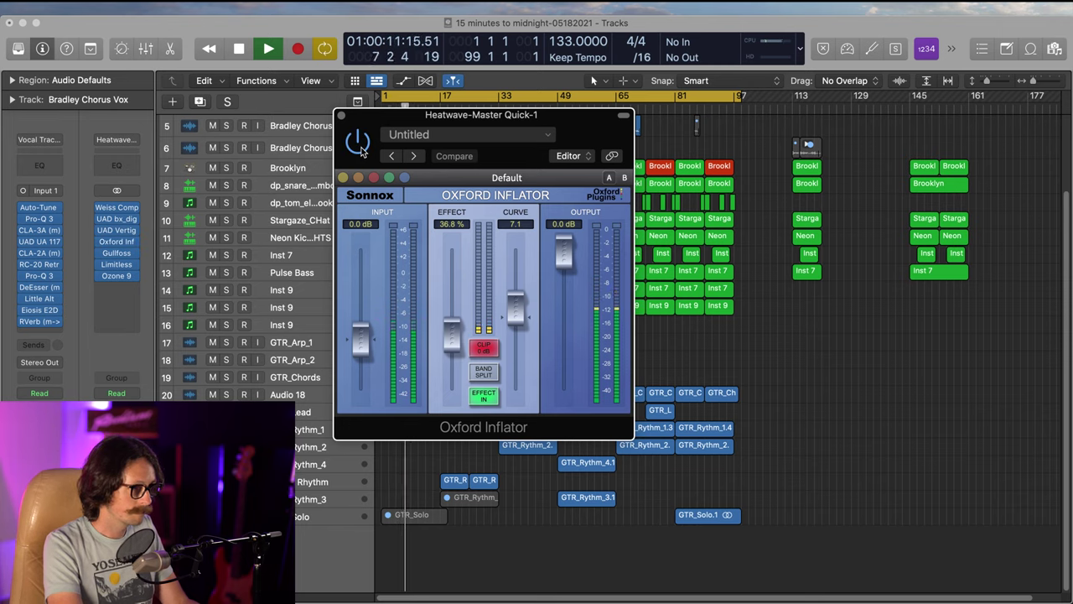
left_click(360, 148)
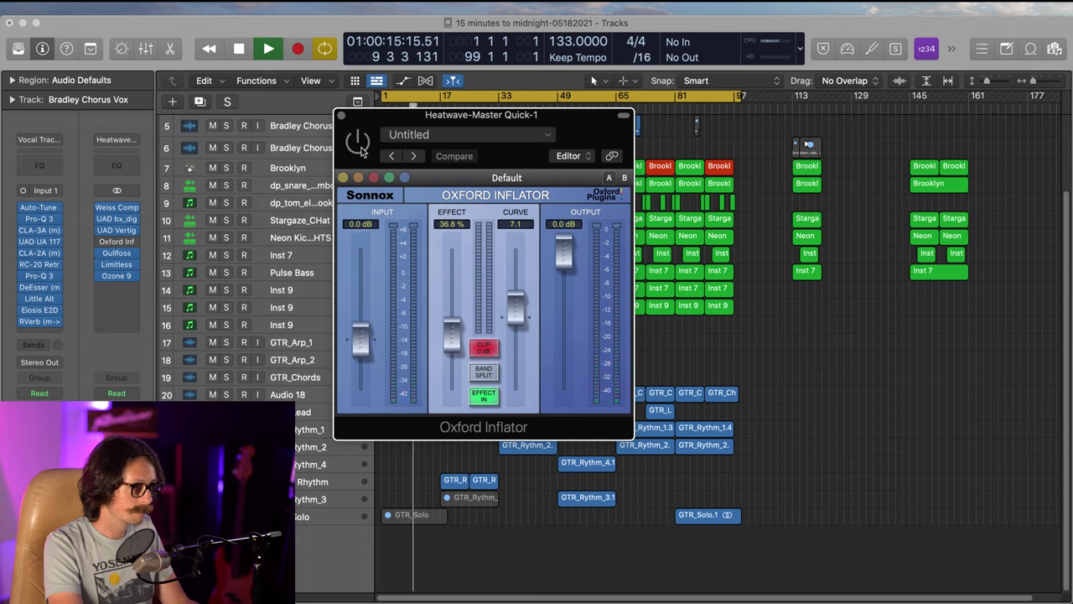
left_click(360, 147)
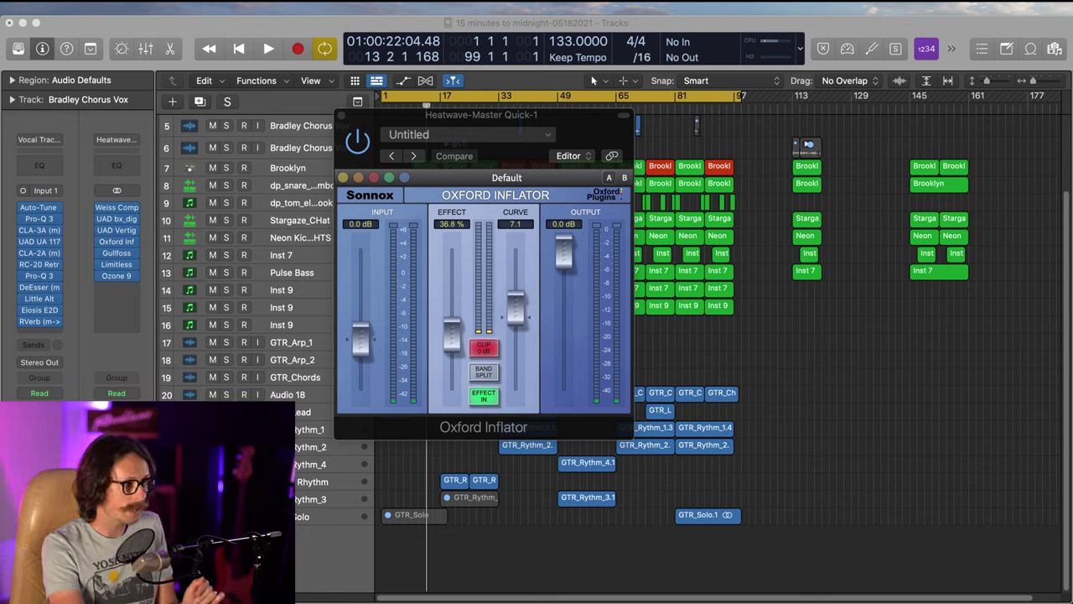
Step: Raise the Inflator's Effect amount to 100% and bring it back down to 42.9%
left_click_drag(452, 334, 472, 205)
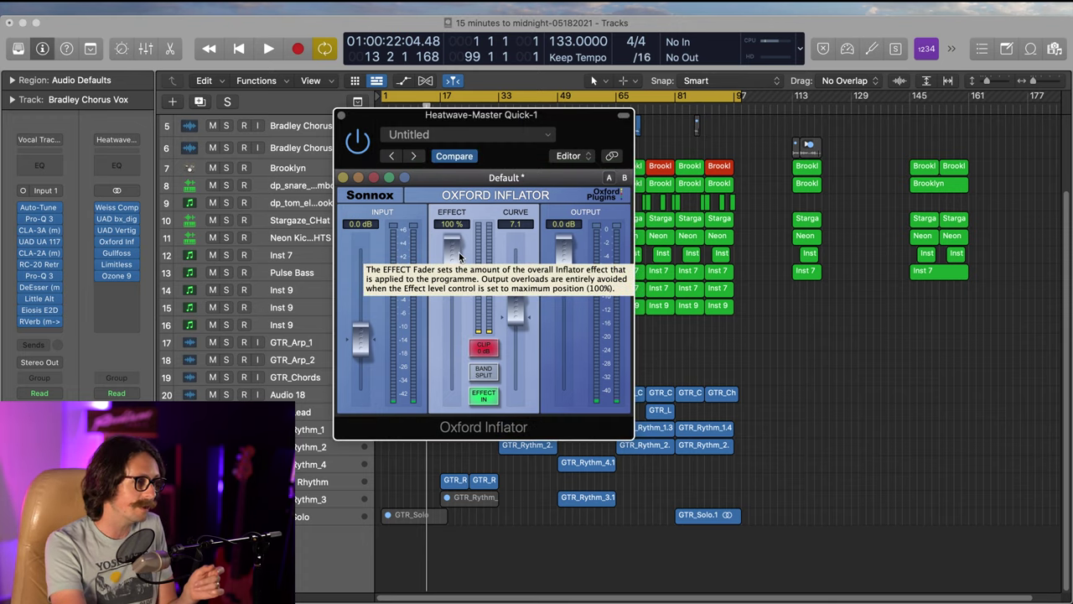
left_click_drag(459, 252, 434, 337)
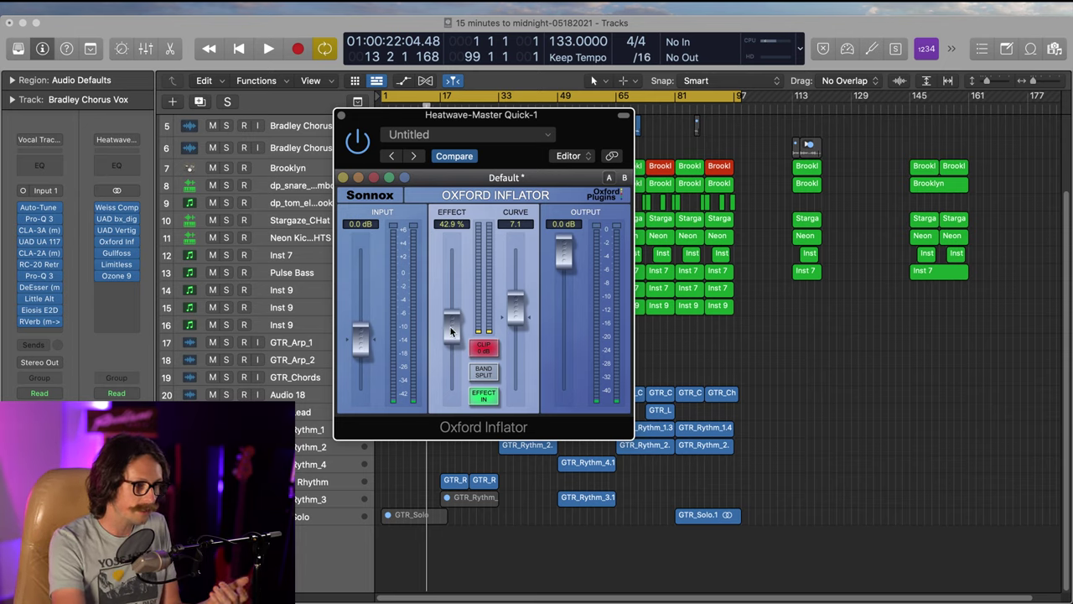
mouse_move(450, 332)
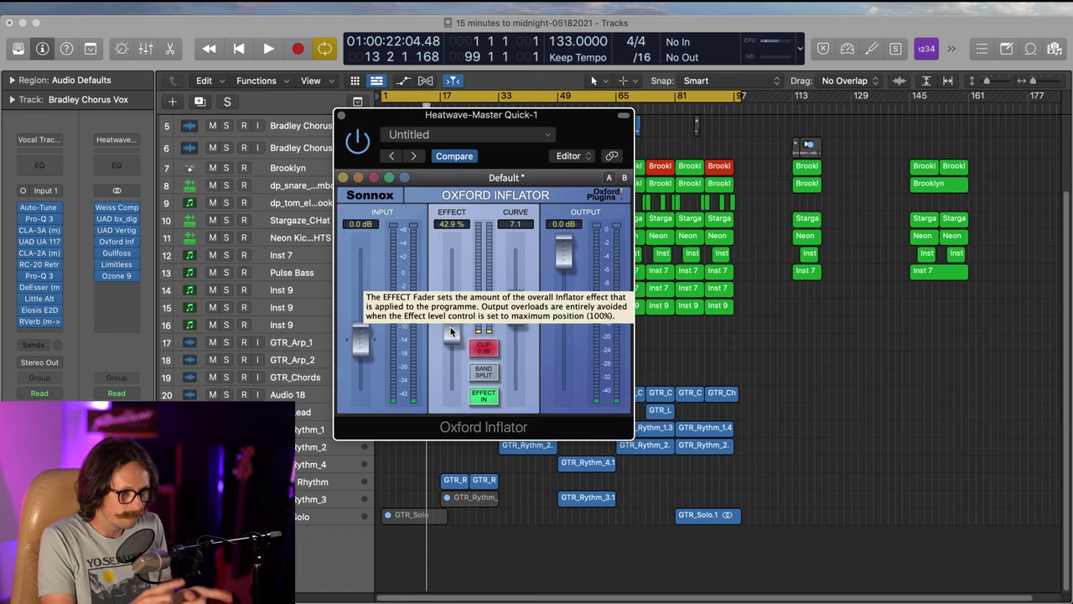
Step: Set the cycle range to run from bar 9 to bar 48, moving the Inflator window clear of the ruler
left_click_drag(357, 124, 673, 254)
left_click(424, 96)
left_click_drag(412, 96, 553, 103)
left_click_drag(860, 245, 529, 197)
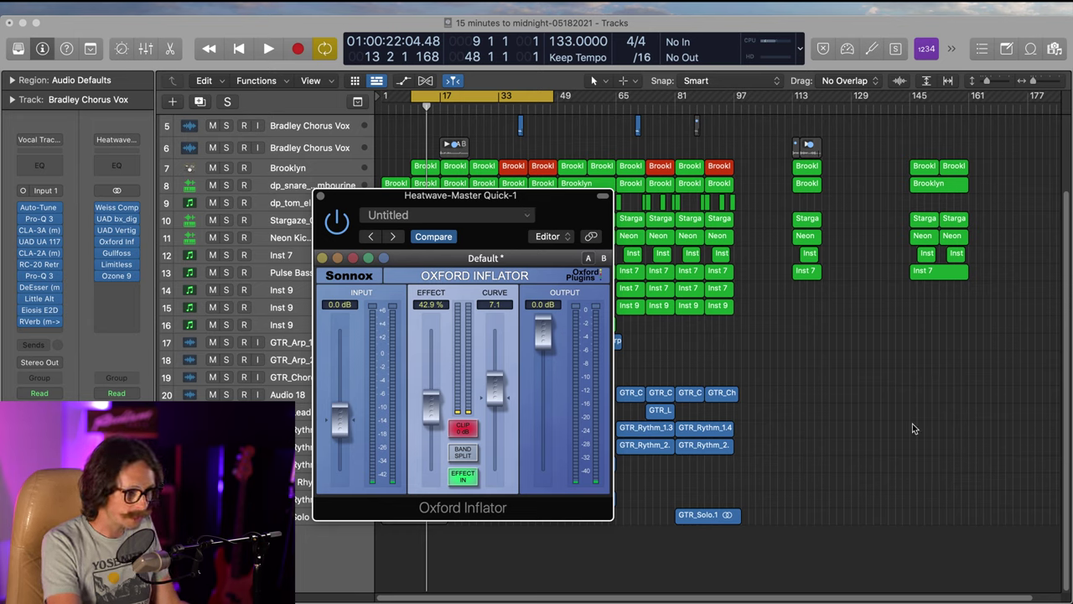
Step: Audition the loop with the Inflator's Effect at 91.5% and 84.0%, settle it at 35.8% and stop playback
key("cmd+w")
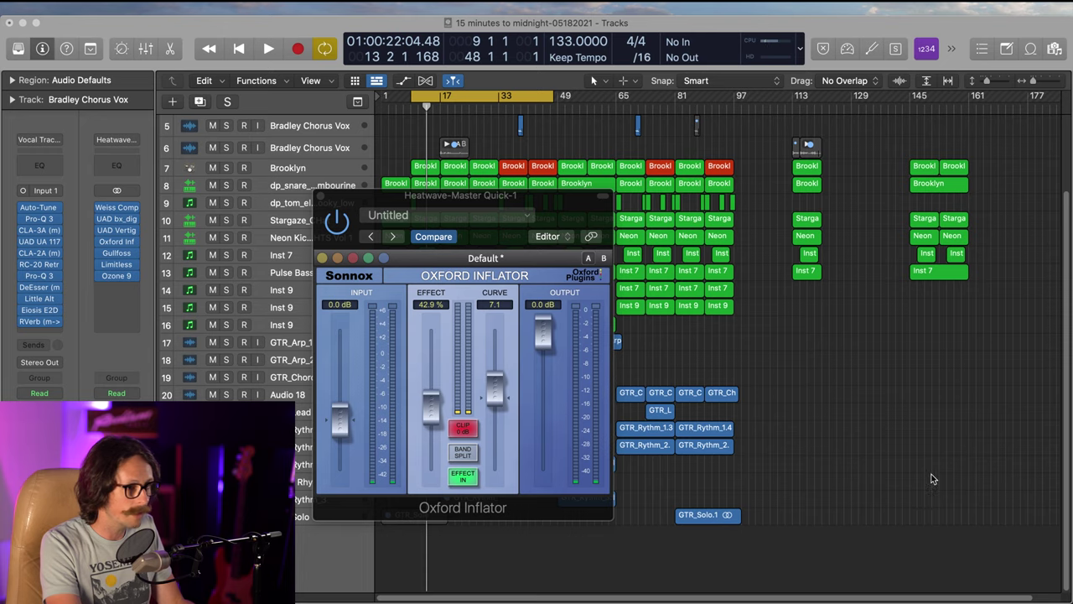
key("space")
left_click_drag(430, 407, 441, 345)
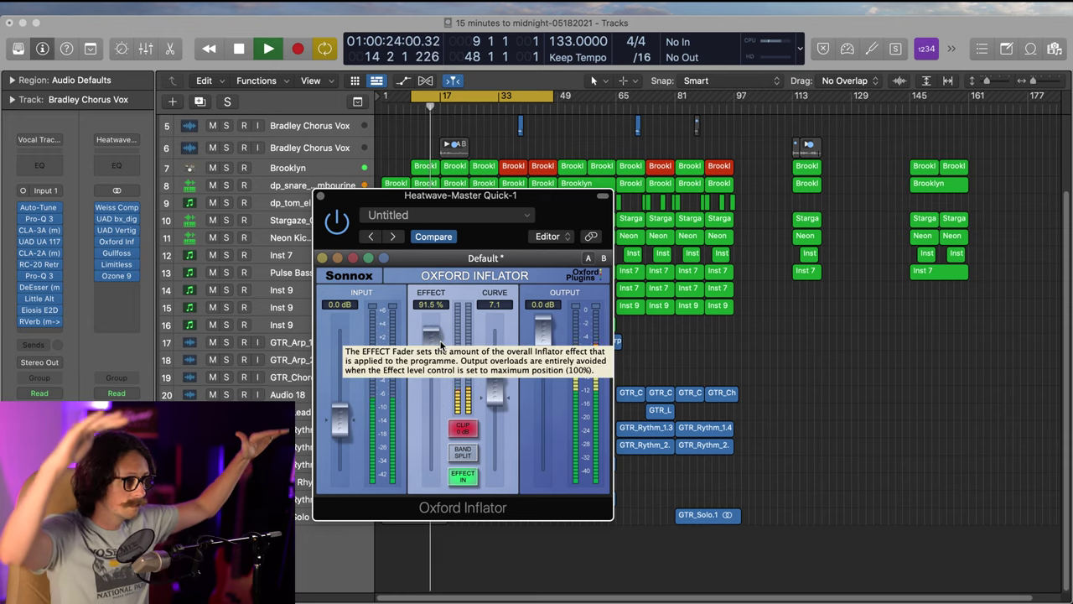
left_click_drag(439, 344, 436, 353)
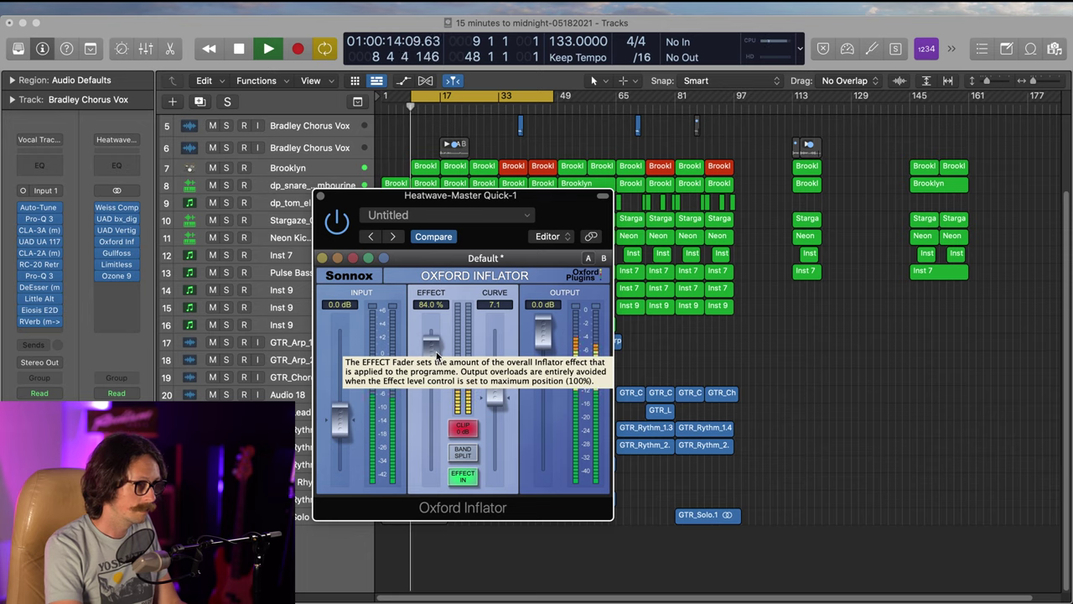
left_click_drag(436, 352, 422, 423)
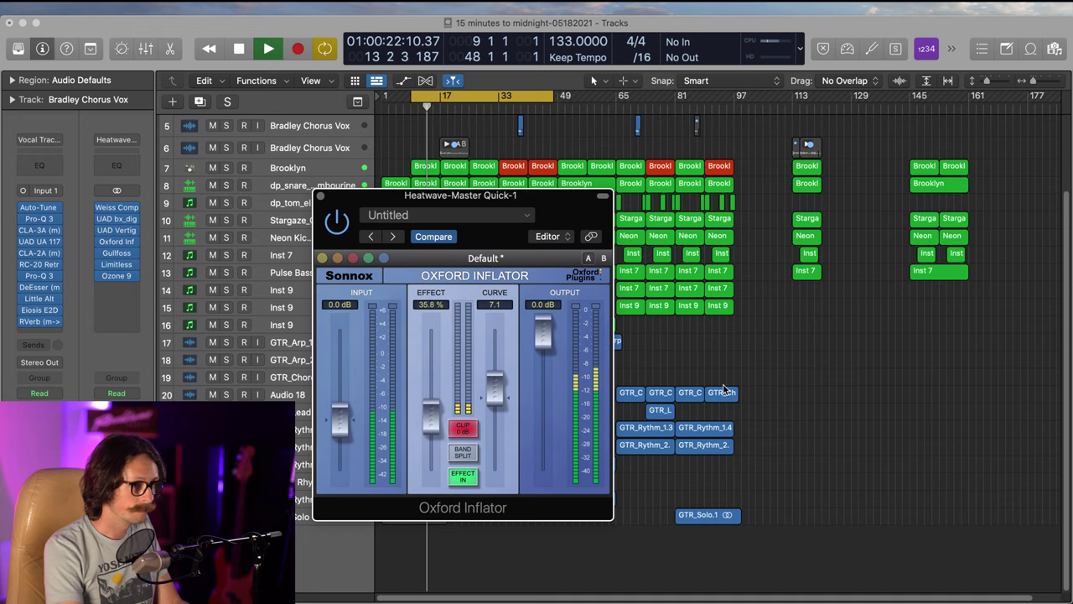
key("space")
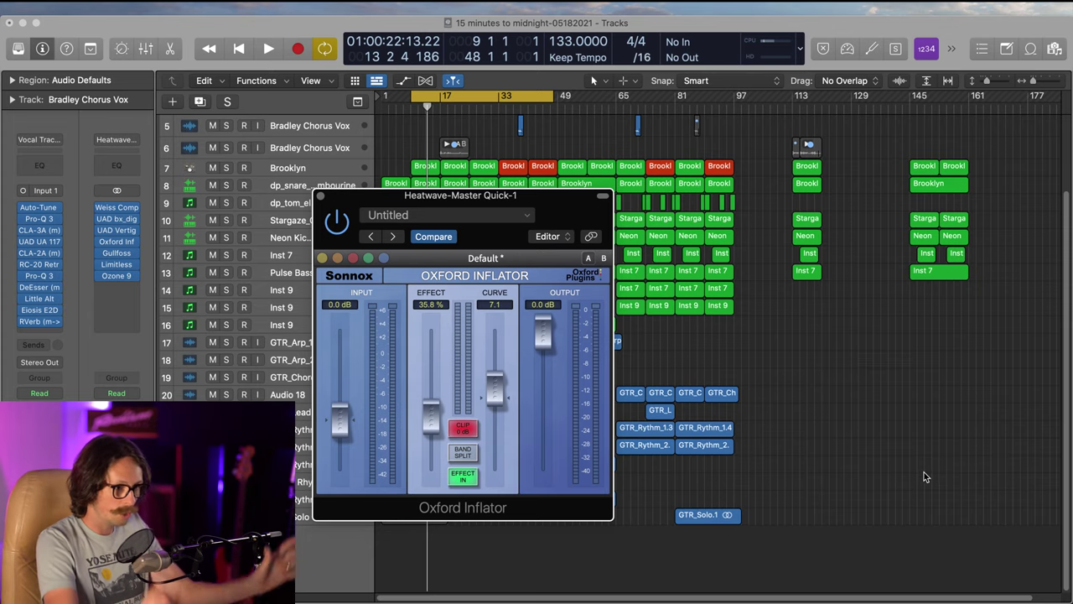
Step: Audition the loop with the Inflator's Curve alternating between 50.0 and lower settings, settle it at 7.5 and stop playback
key("space")
left_click_drag(493, 394, 482, 334)
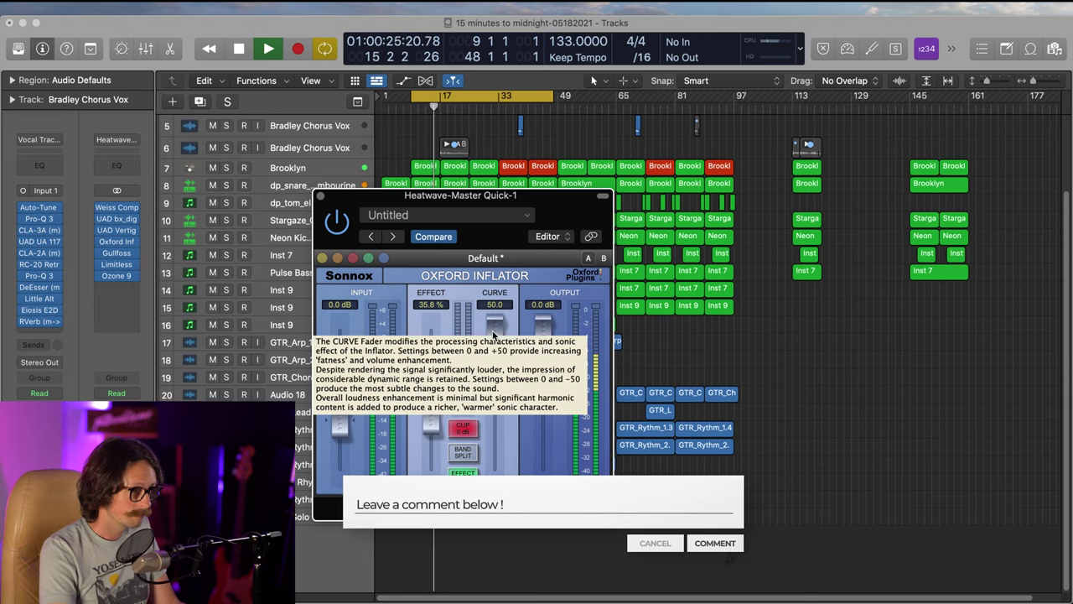
left_click_drag(493, 335, 486, 391)
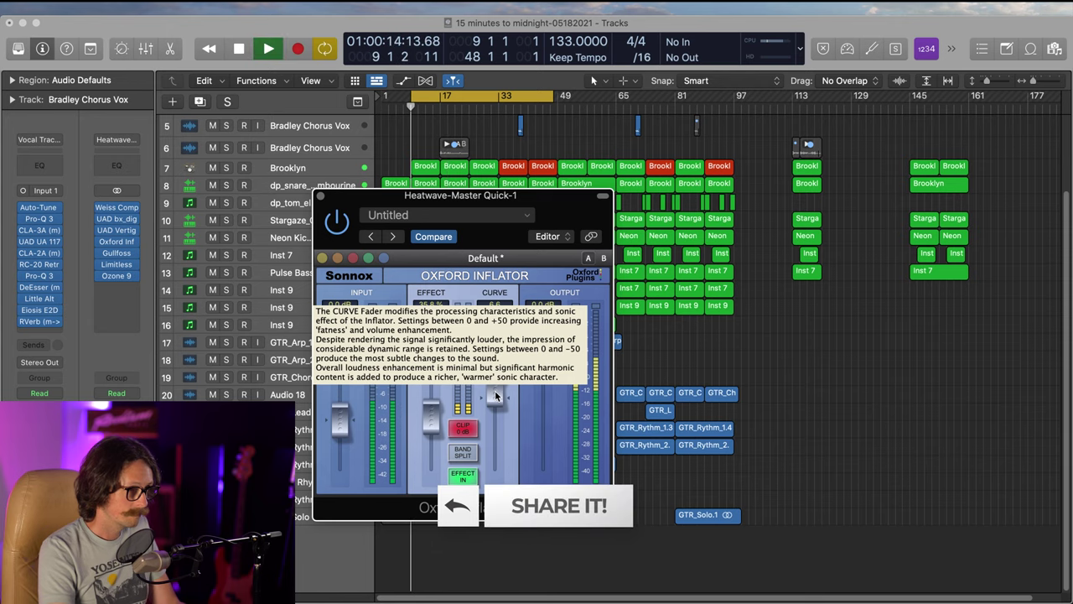
left_click_drag(496, 397, 487, 343)
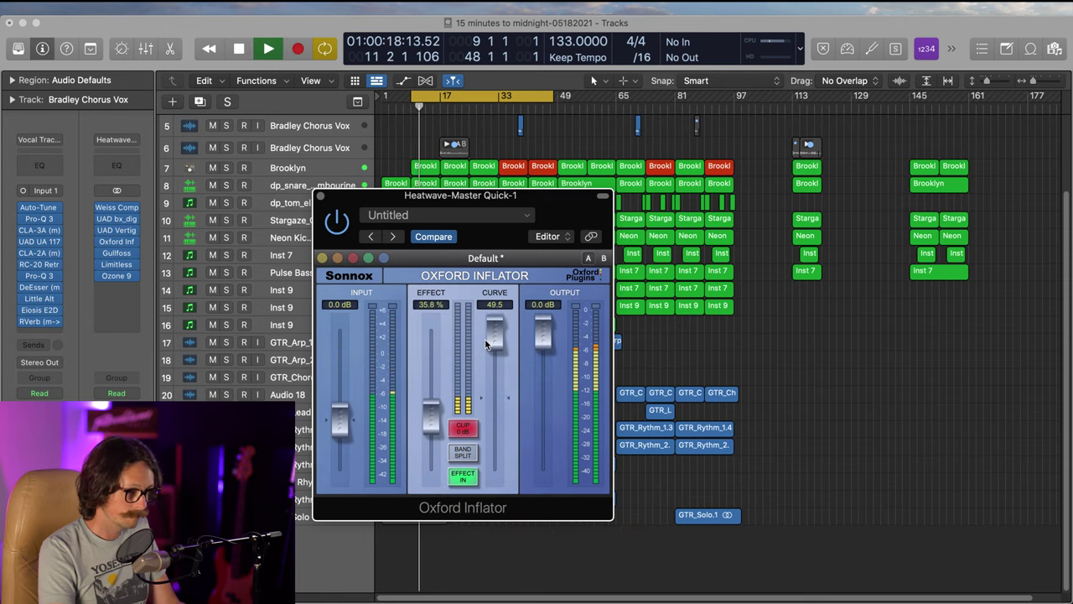
left_click_drag(491, 345, 491, 397)
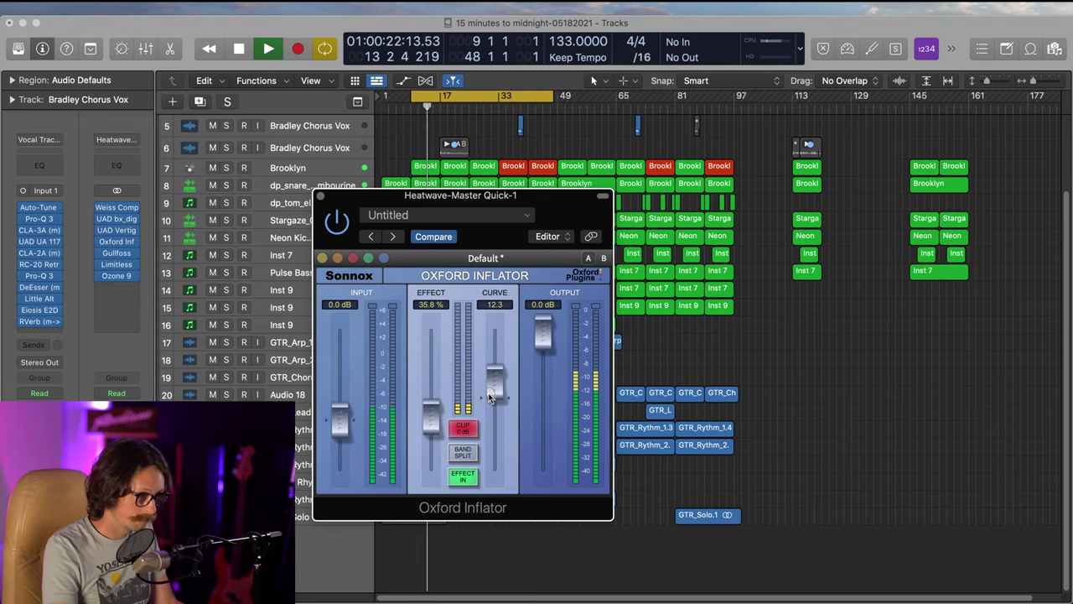
key("space")
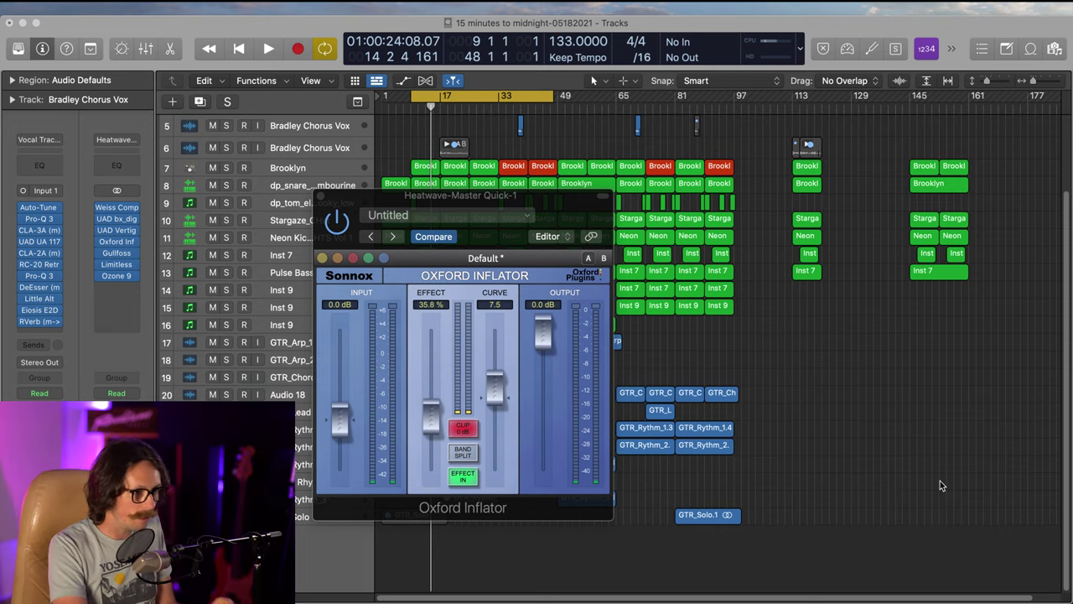
Step: During loop playback, set the Inflator's Effect to 88.7% and Curve to 35.4, and enable Band Split
key("space")
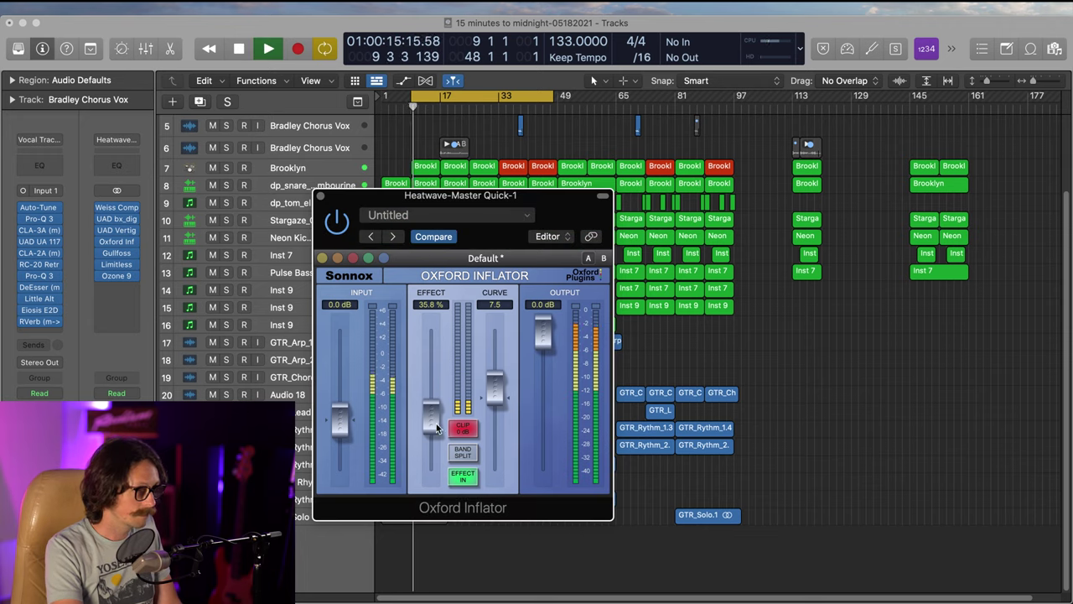
left_click_drag(436, 429, 441, 350)
left_click_drag(495, 379, 502, 349)
left_click(465, 453)
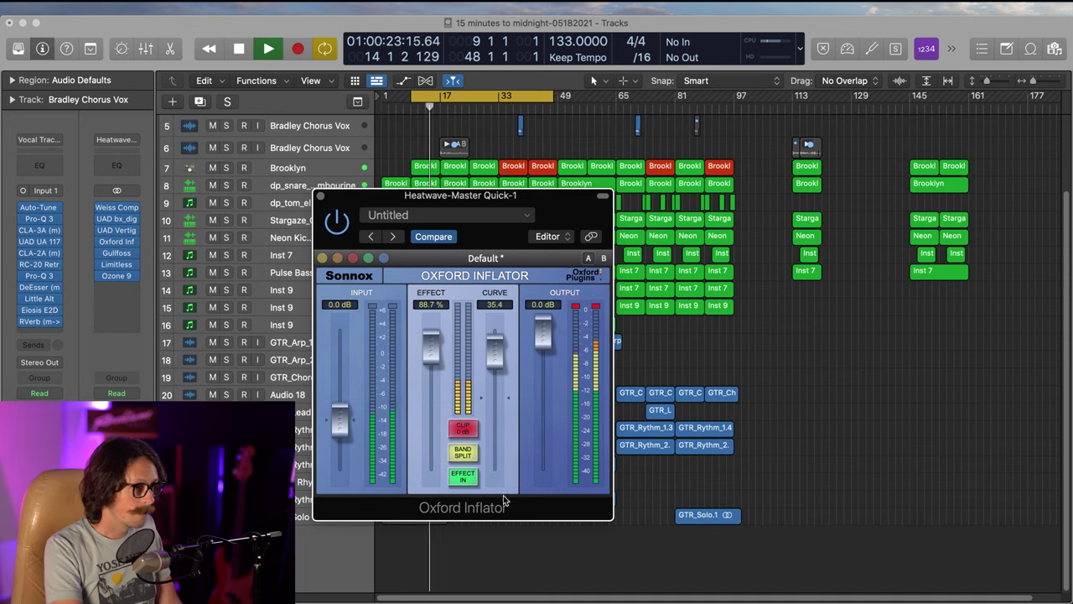
Step: Compare the looped mix with Band Split off and on, leaving it enabled
left_click(466, 457)
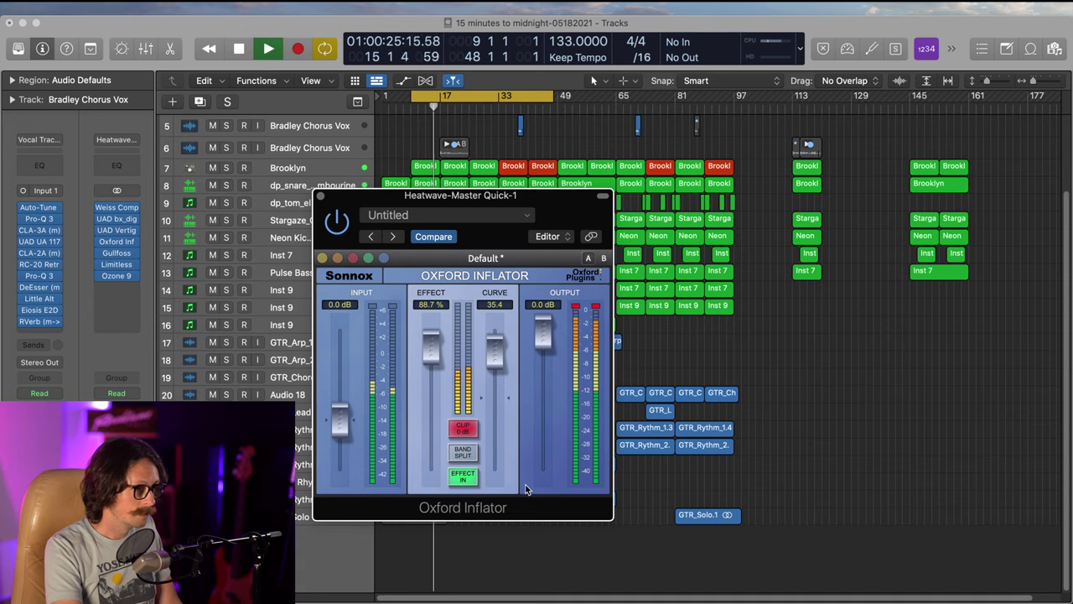
left_click(479, 456)
key("space")
key("space")
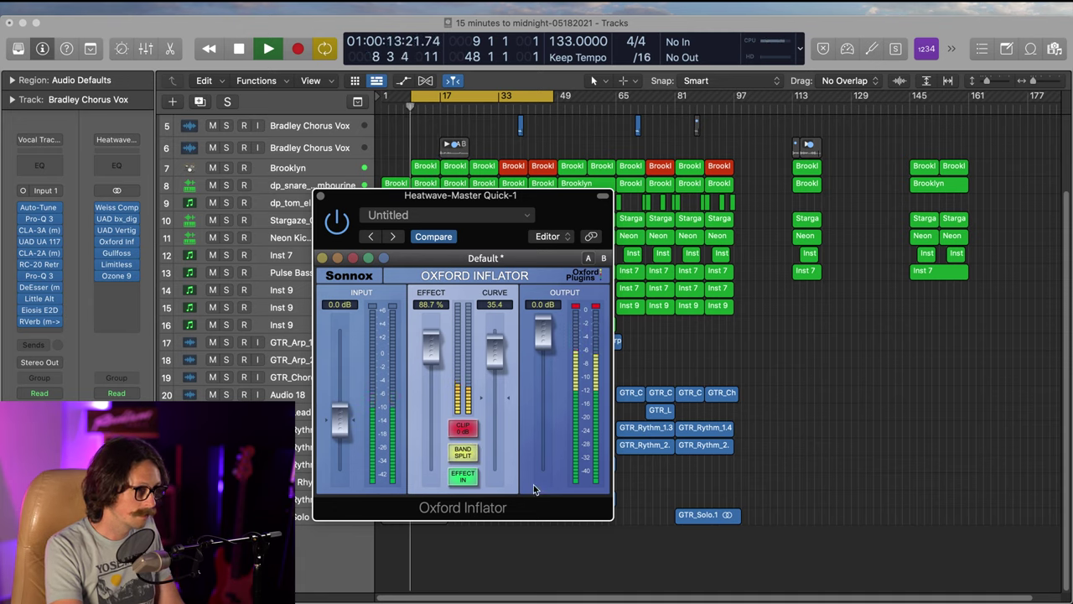
left_click(466, 457)
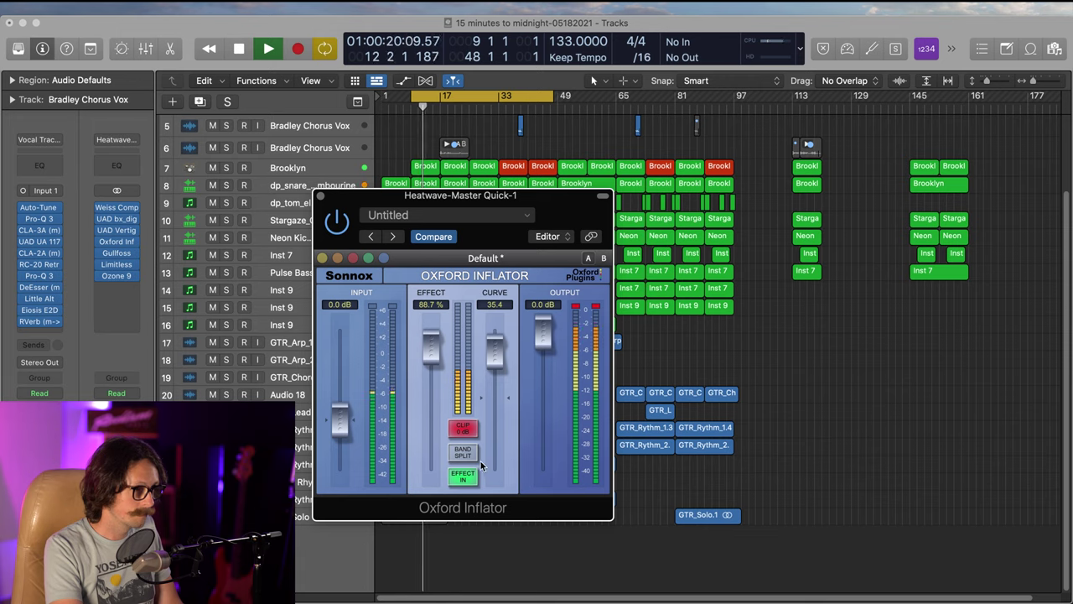
left_click(461, 454)
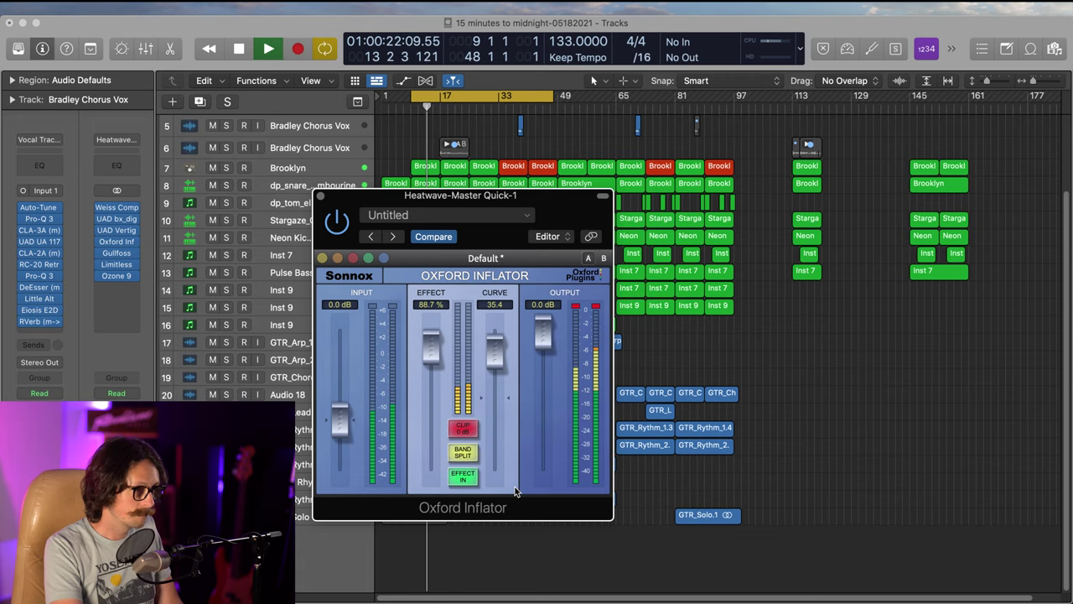
Step: Lower Curve to 23.1 and Effect to 75.9%, compare Band Split off and on again, and stop playback
left_click_drag(494, 347, 494, 364)
left_click_drag(431, 354, 432, 369)
left_click(461, 454)
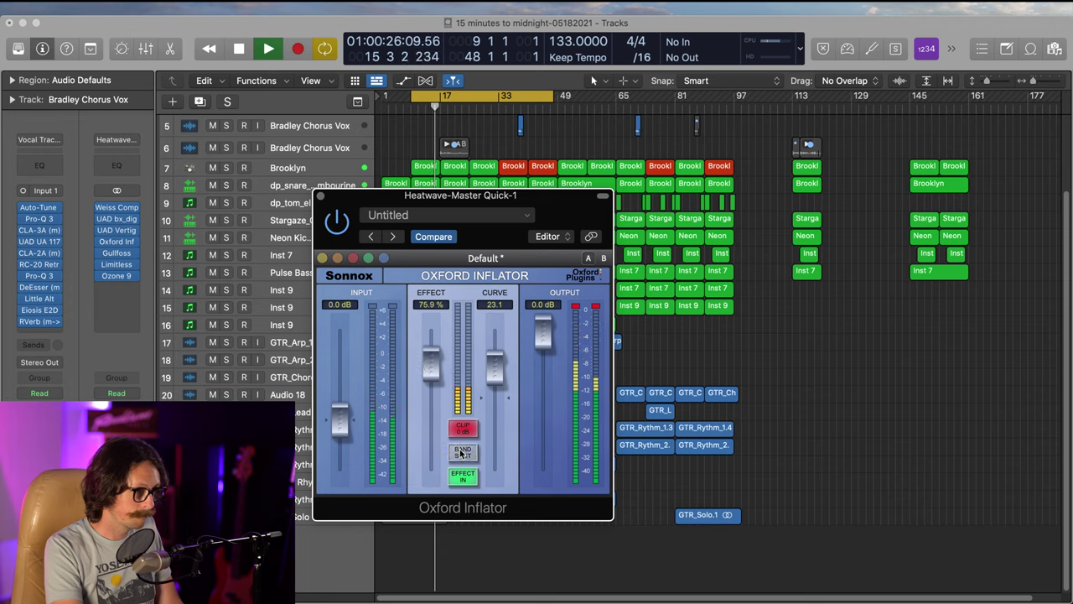
left_click(461, 454)
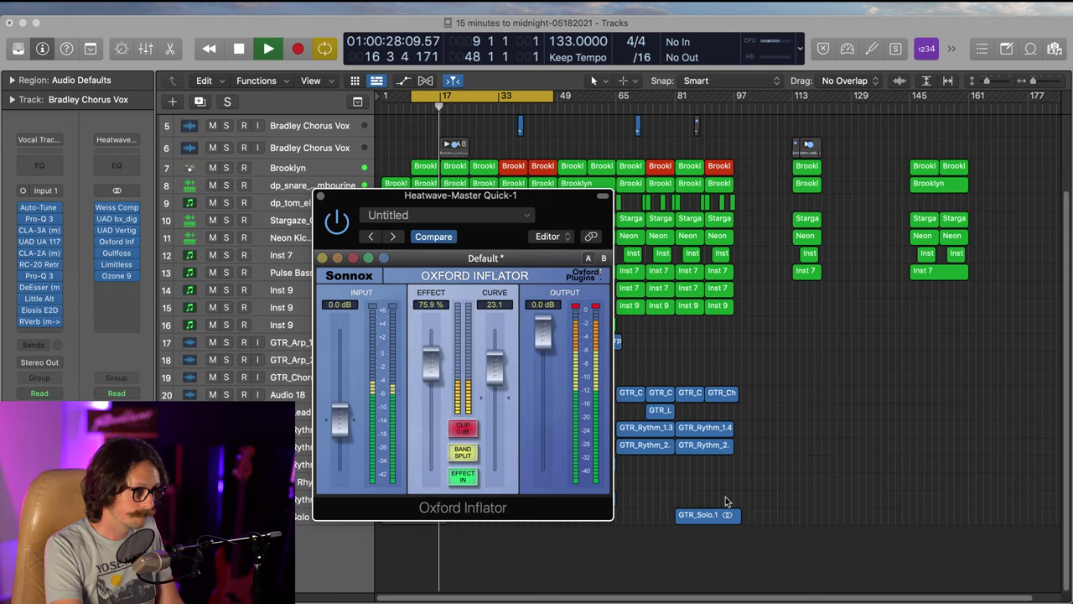
key("space")
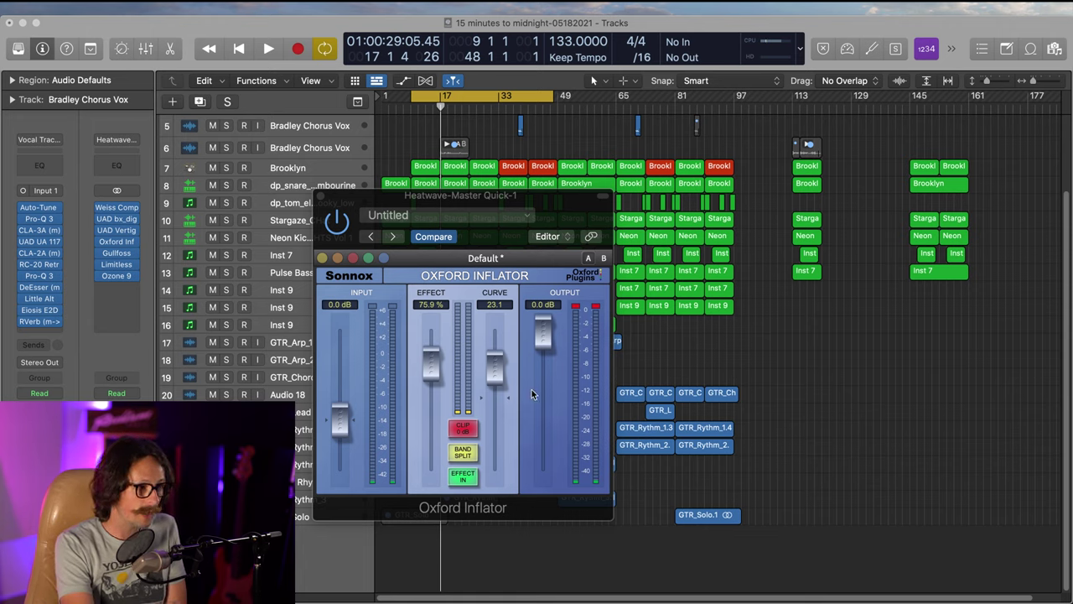
Step: Set the Inflator's Curve to 7.1 and its Effect amount to 60.8%
left_click_drag(501, 372, 495, 401)
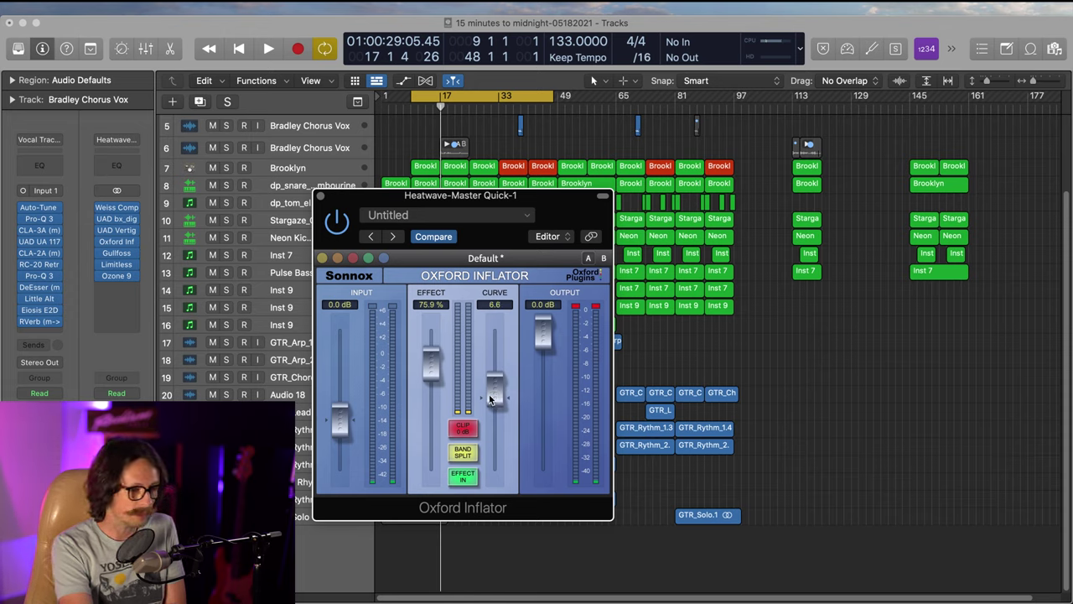
mouse_move(491, 384)
left_mouse_down()
mouse_move(493, 335)
mouse_move(492, 396)
left_mouse_up()
left_click_drag(433, 361, 433, 382)
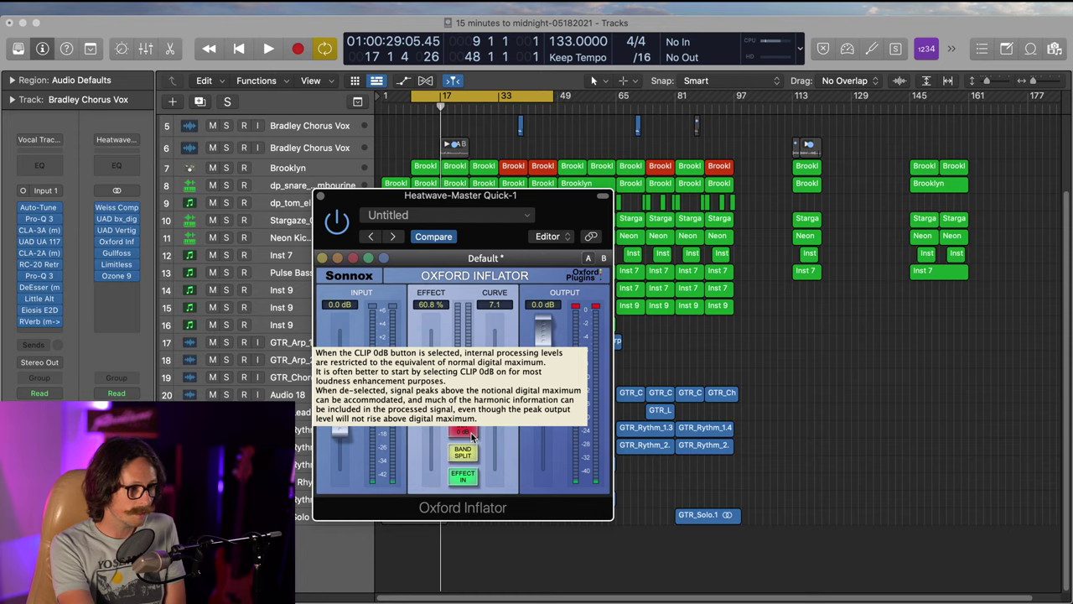
left_click(464, 429)
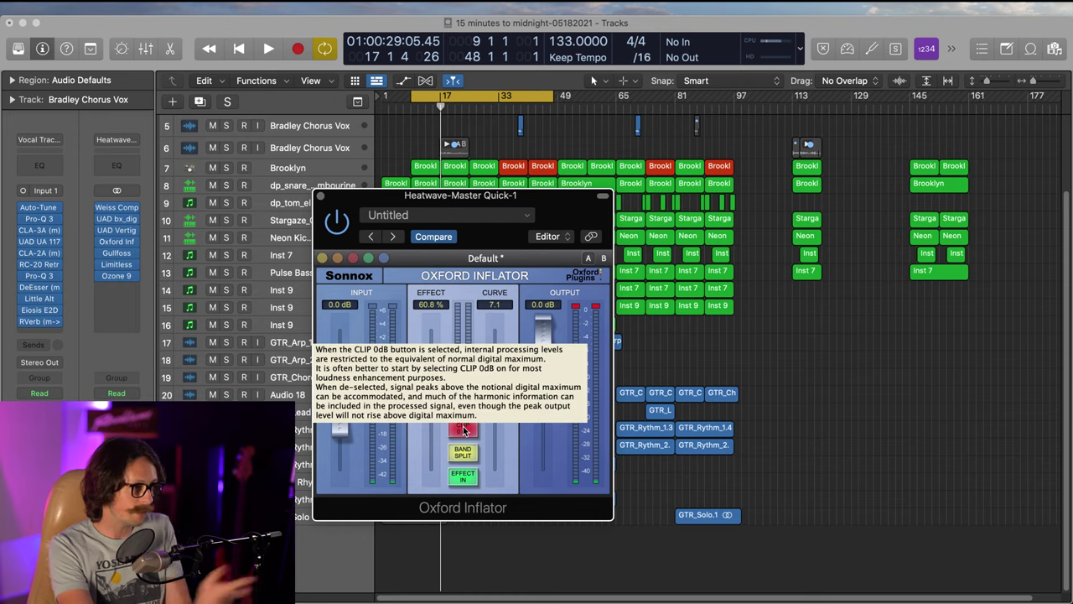